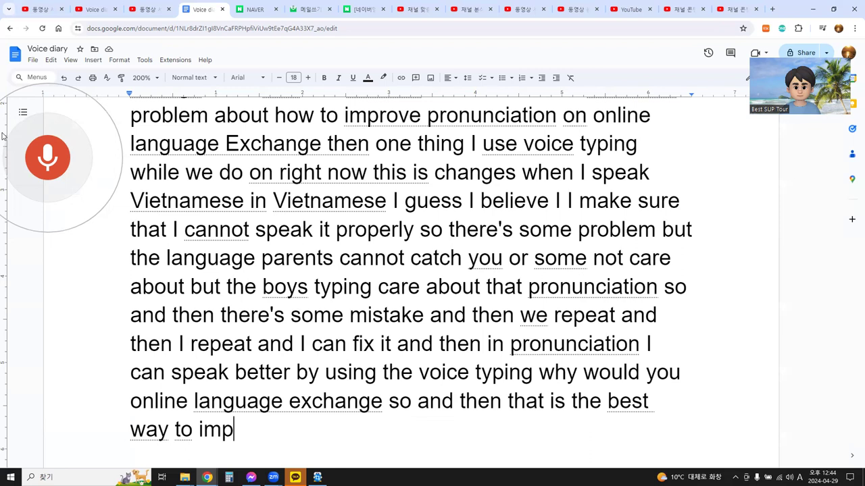
Finish dictating the diary up to 'learn any foreign languages', then select the whole draft.
click(54, 158)
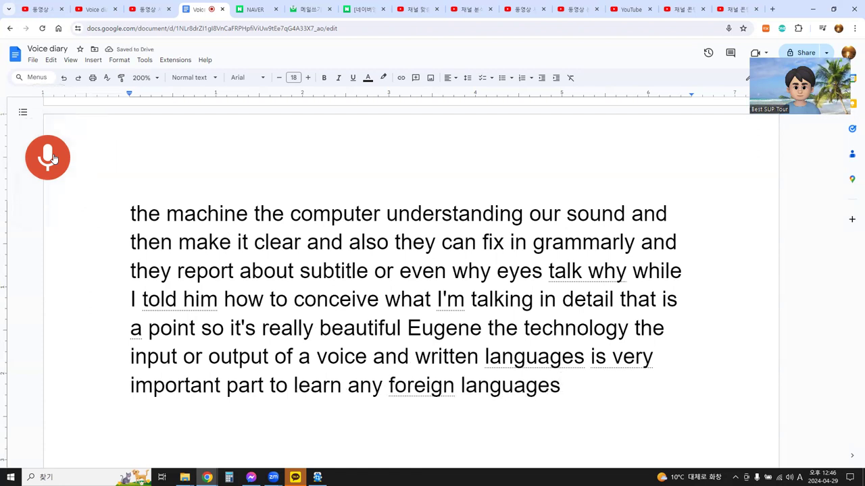
key(shift+Up)
key(shift+Up)
key(shift+Up)
key(shift+Up)
key(shift+Up)
key(shift+Up)
key(shift+Up)
key(shift+Up)
key(shift+Up)
key(shift+Up)
key(shift+Up)
key(shift+Up)
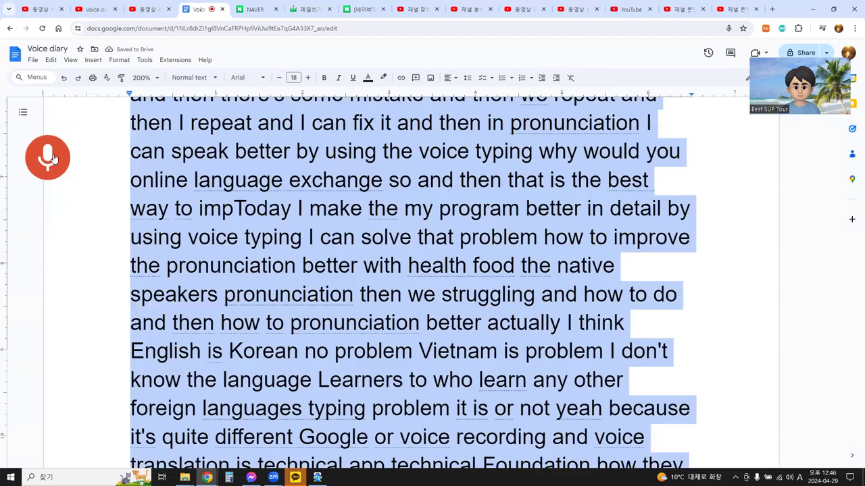
key(ctrl+shift+Home)
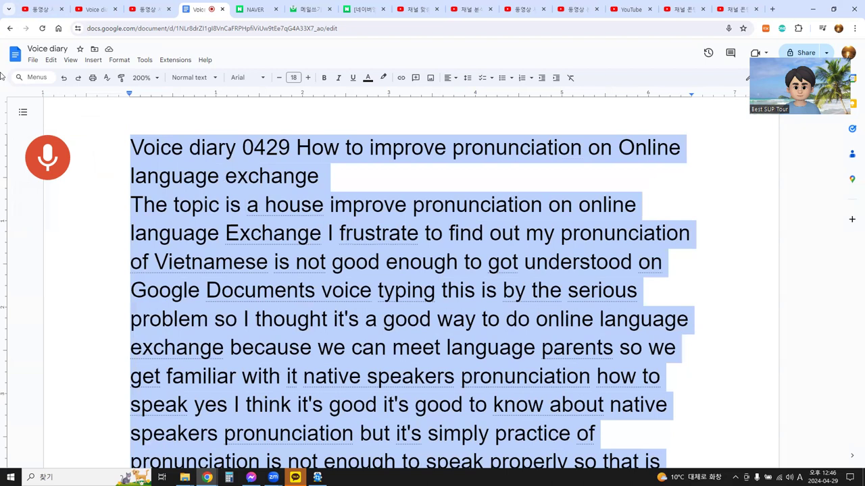
click(150, 10)
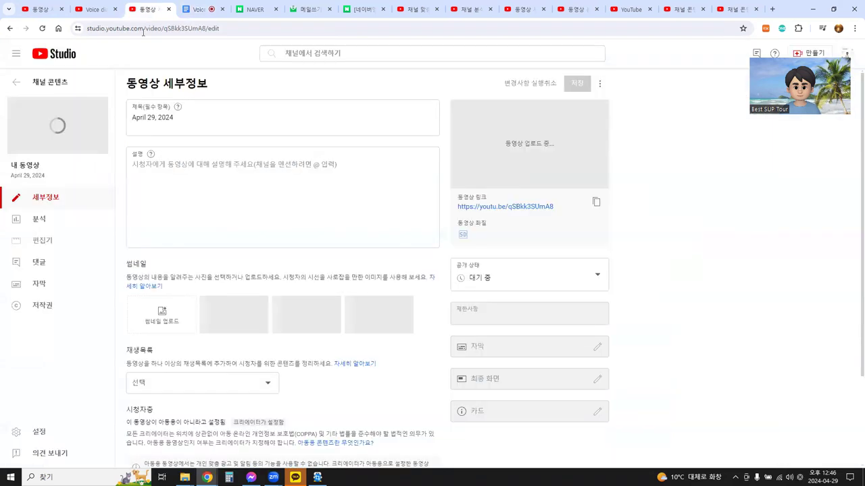
On chat.openai.com, send 'proofread with' followed by the pasted Voice diary draft.
click(143, 29)
text(chat.openai.com)
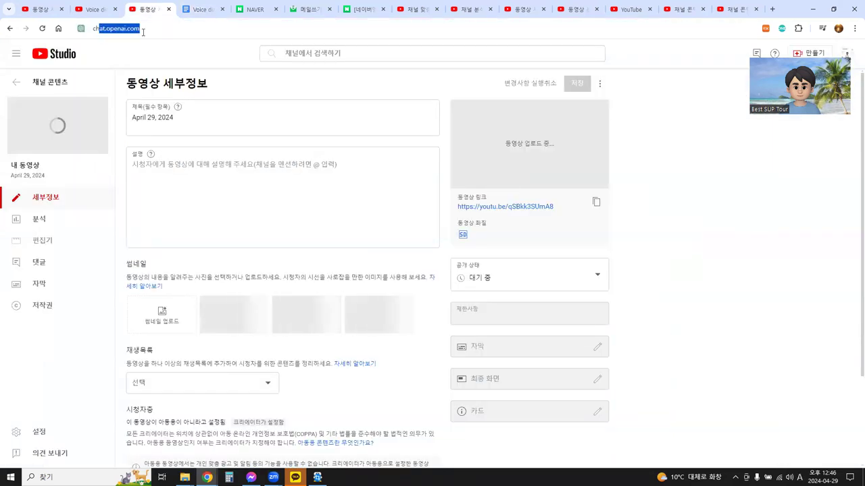
click(144, 50)
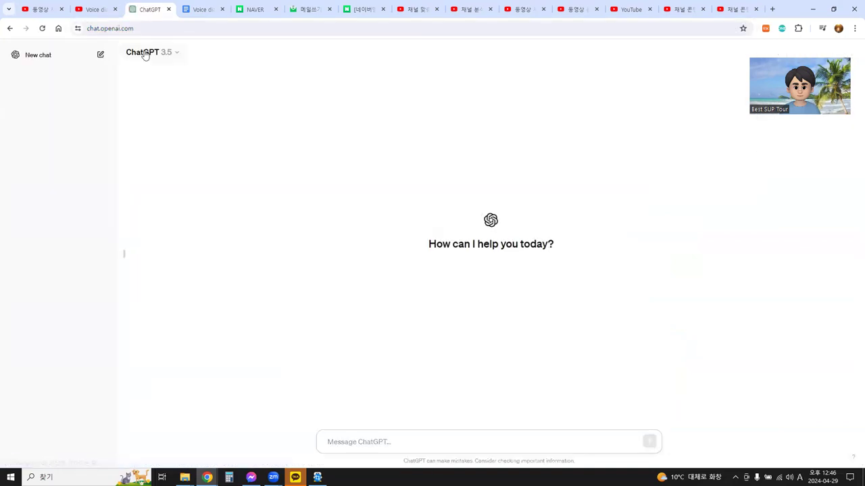
text(proo)
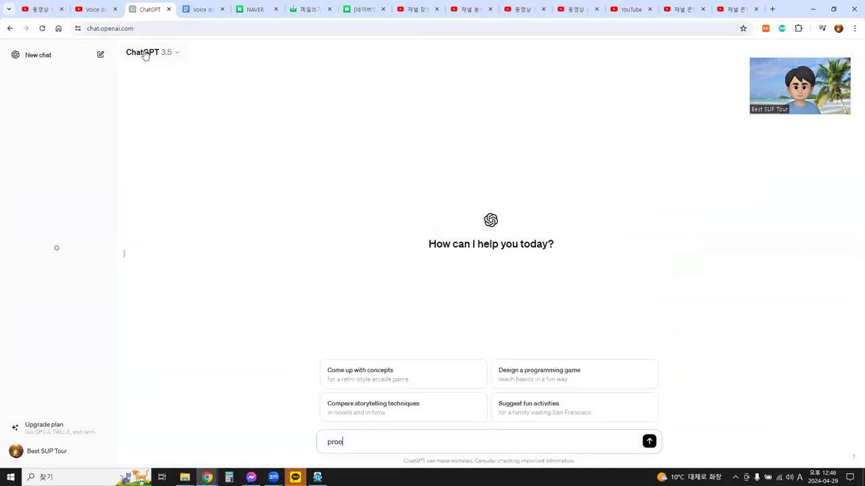
text(fread)
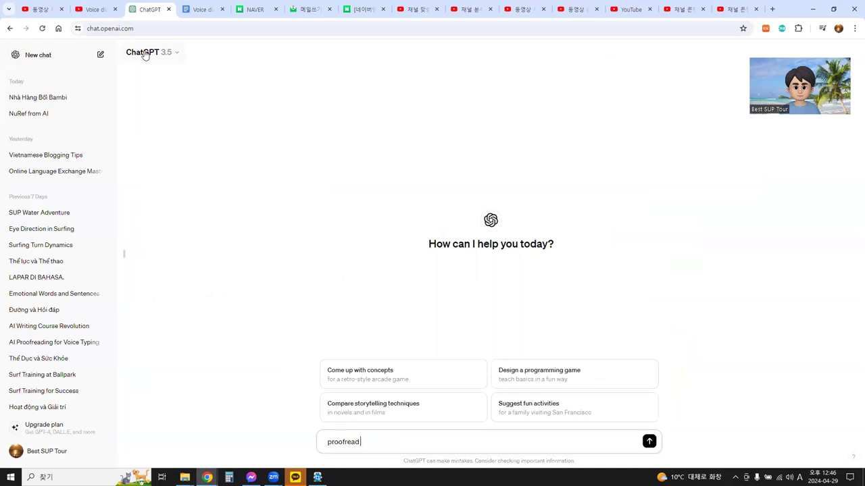
text( with)
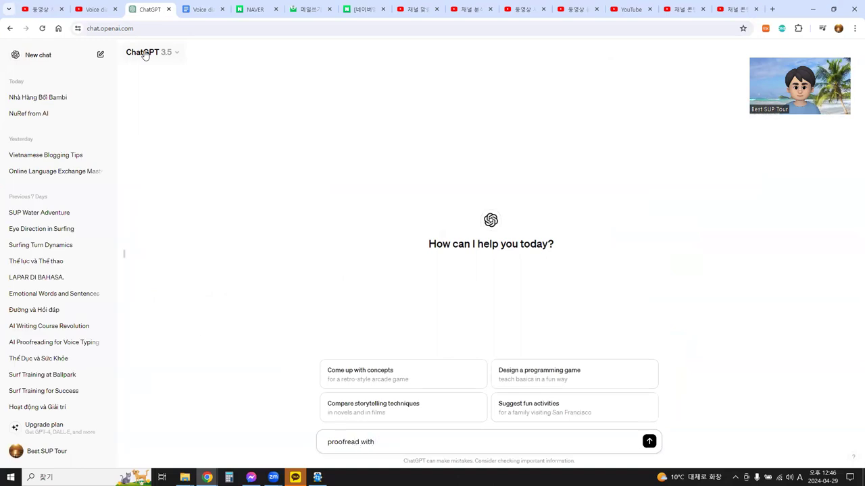
key(ctrl+v)
key(Return)
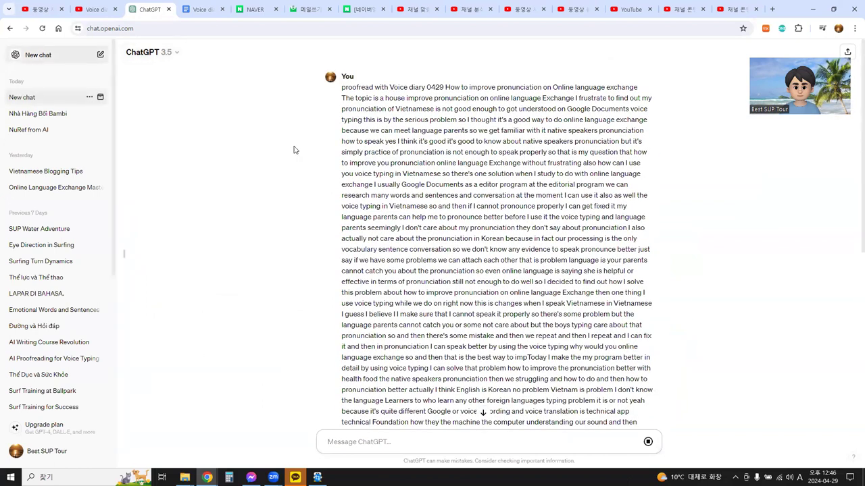
Copy ChatGPT's 'Voice Diary 0429' reply, from its title line to the last paragraph.
click(482, 414)
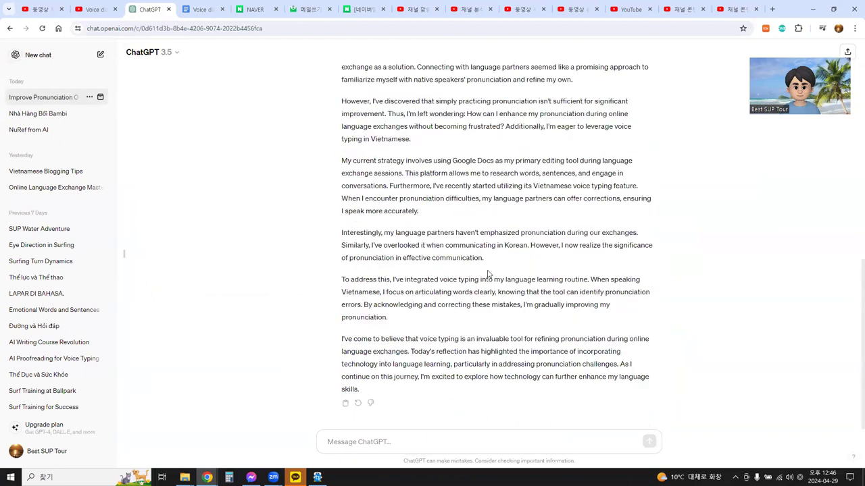
scroll(488, 273, up, 4)
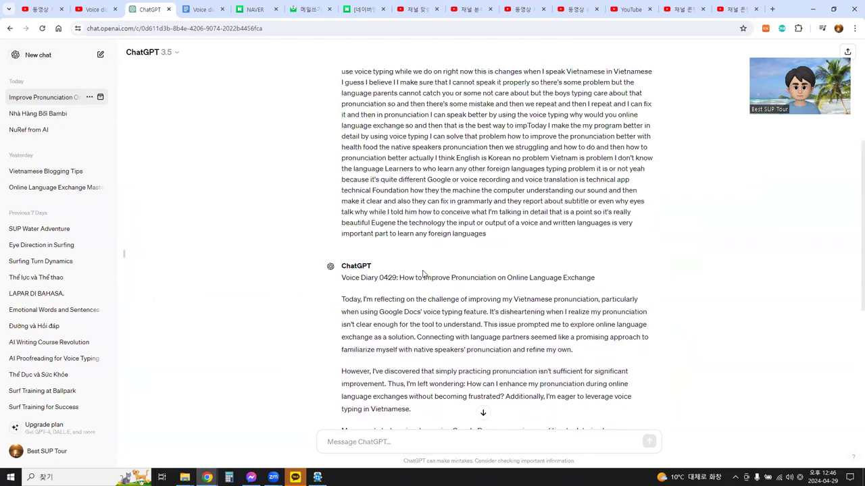
triple_click(422, 278)
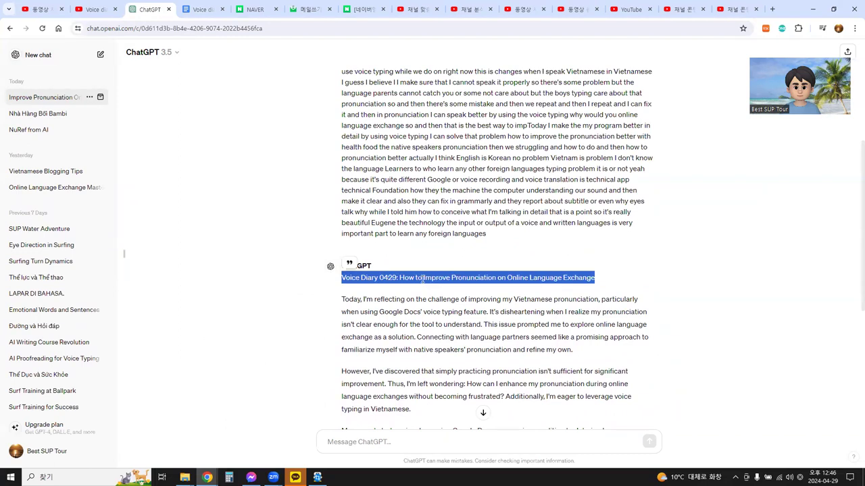
key(shift+Down)
key(shift+Down)
key(shift+Down)
key(shift+Down)
key(shift+Down)
key(shift+Down)
key(shift+Down)
key(shift+Down)
key(shift+Down)
key(shift+Down)
key(shift+Down)
key(shift+Down)
key(shift+Down)
key(shift+Down)
key(shift+Down)
key(shift+Down)
key(shift+Down)
key(shift+Down)
key(shift+Down)
key(shift+Down)
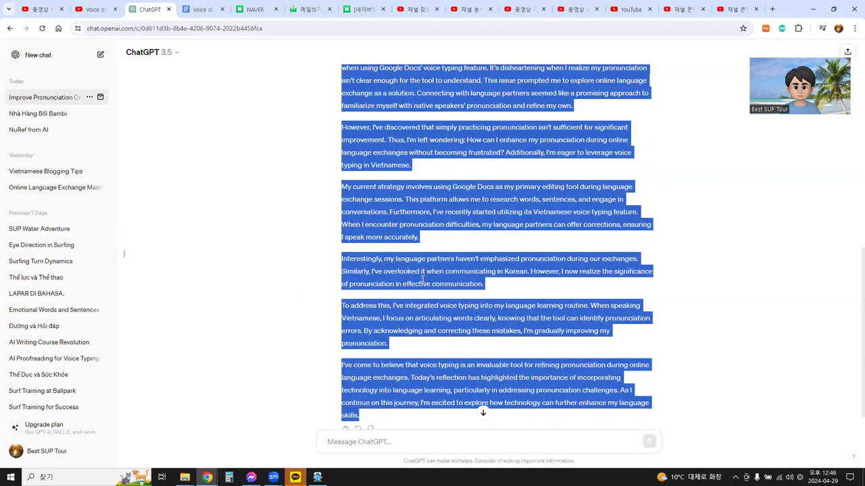
key(shift+Down)
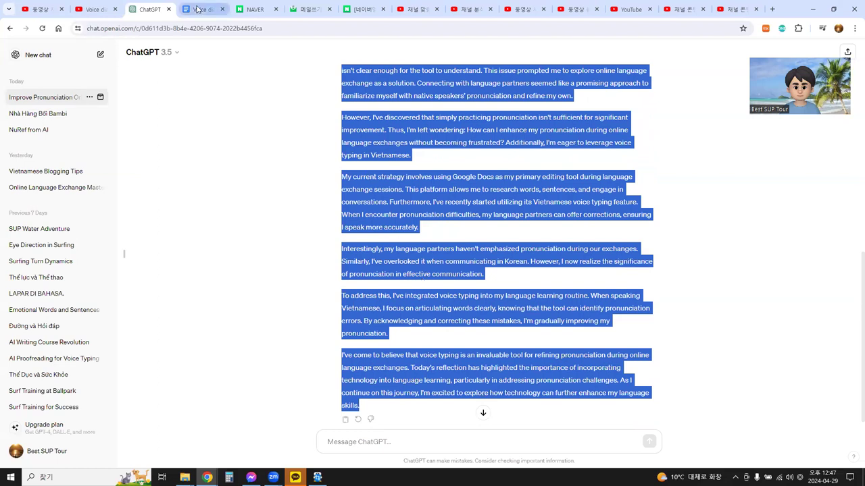
click(200, 10)
Paste the 'Voice Diary 0429' text on a new line below the document title.
click(375, 165)
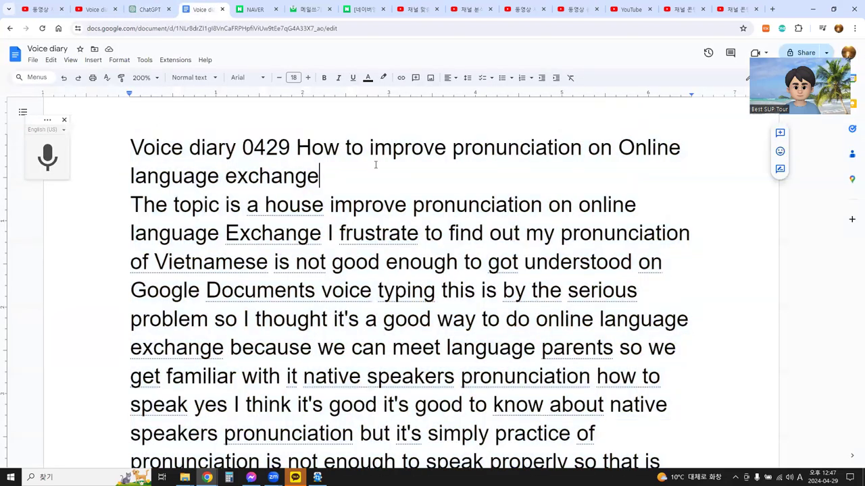
key(Return)
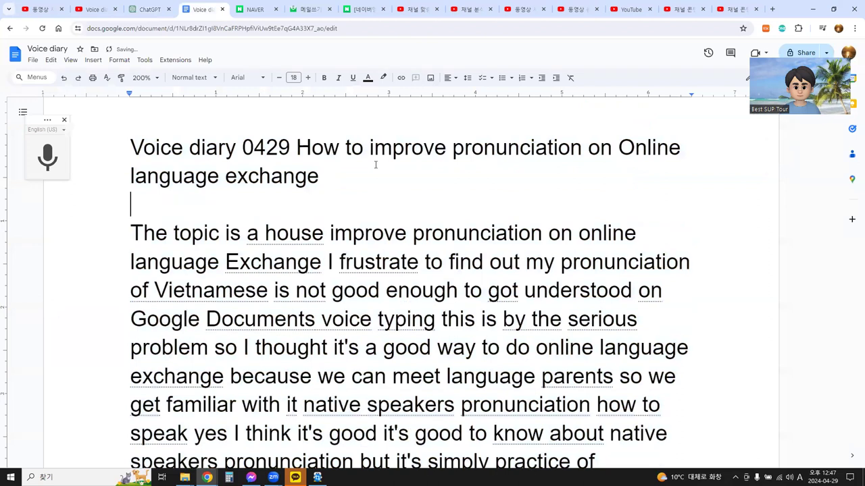
key(ctrl+v)
key(Up)
key(Up)
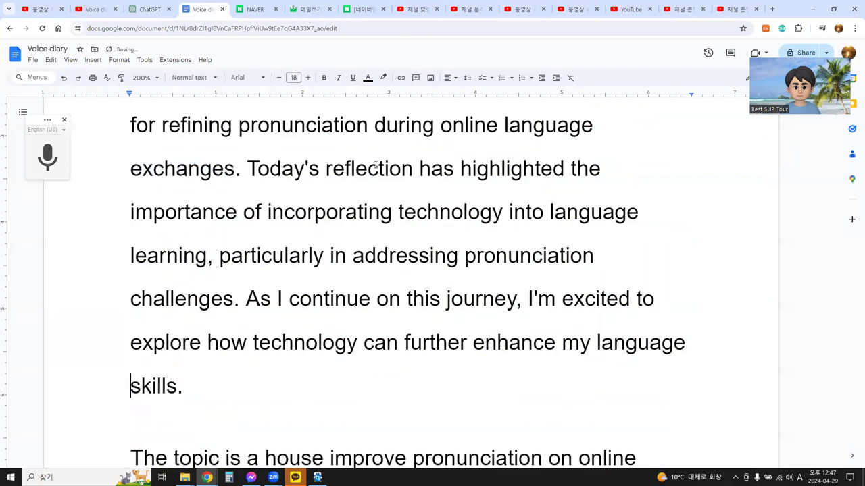
scroll(376, 165, up, 20)
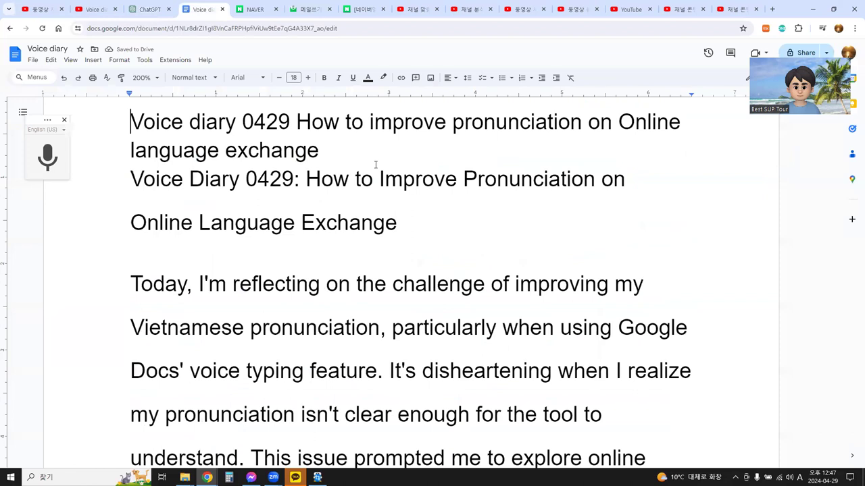
key(Down)
key(Down)
key(Down)
key(Down)
key(Down)
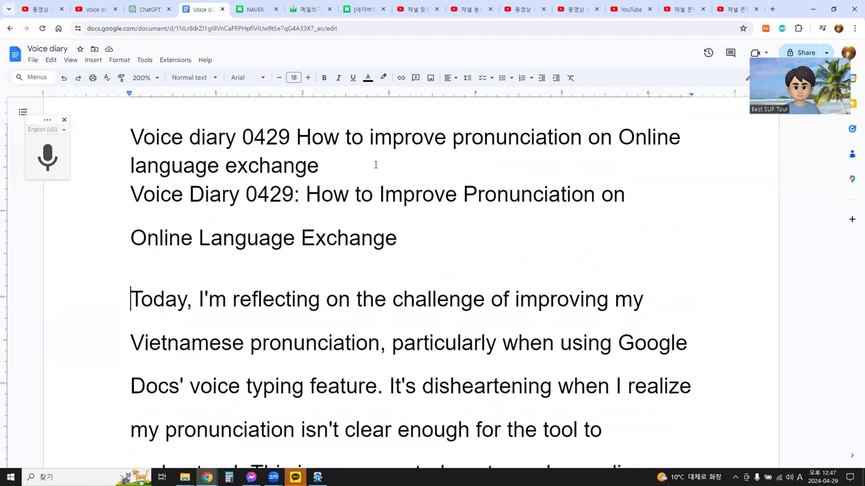
key(Down)
key(Down)
key(Down)
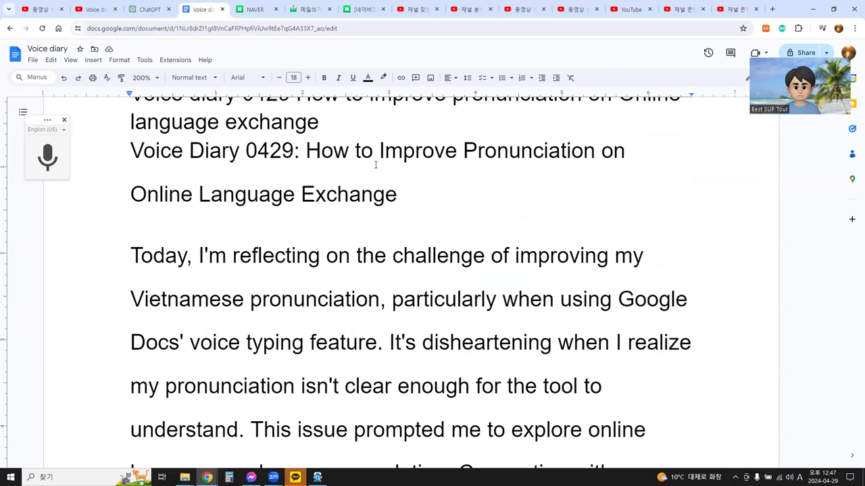
key(Down)
key(Down)
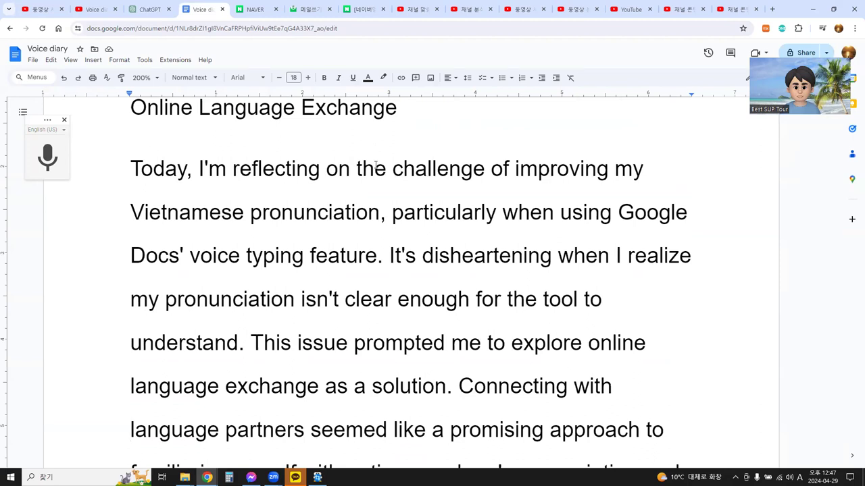
key(Down)
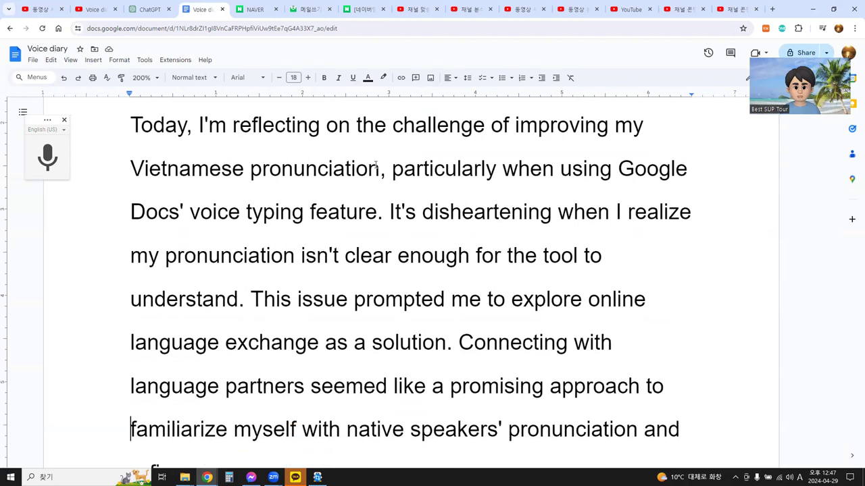
key(Down)
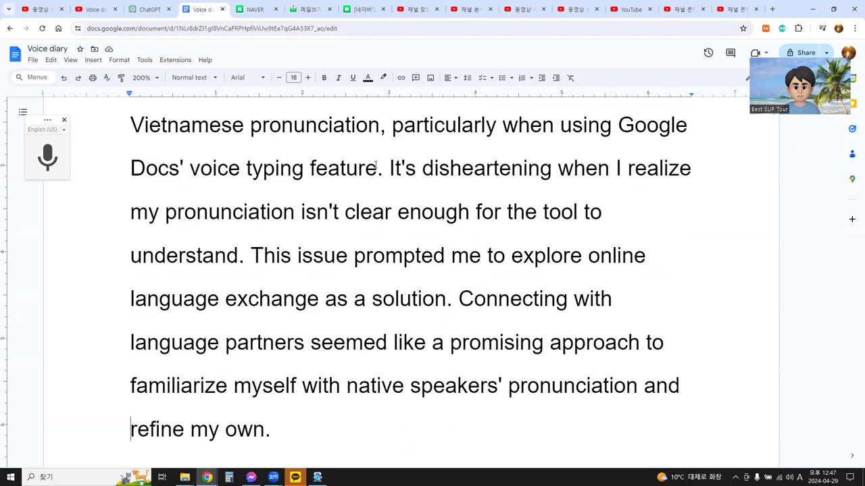
key(Down)
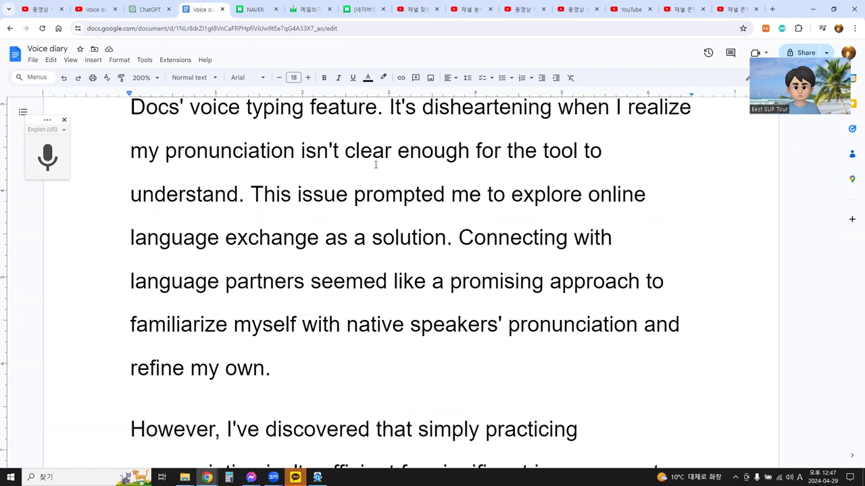
key(Down)
key(Down)
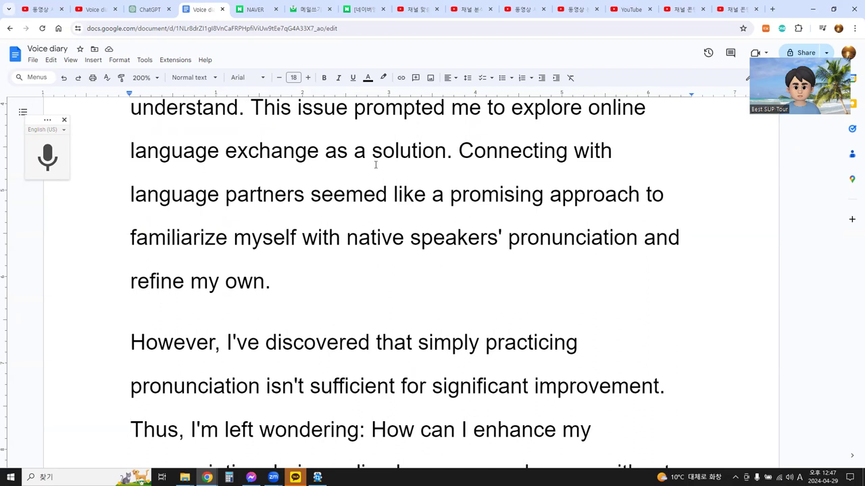
key(Down)
key(Down)
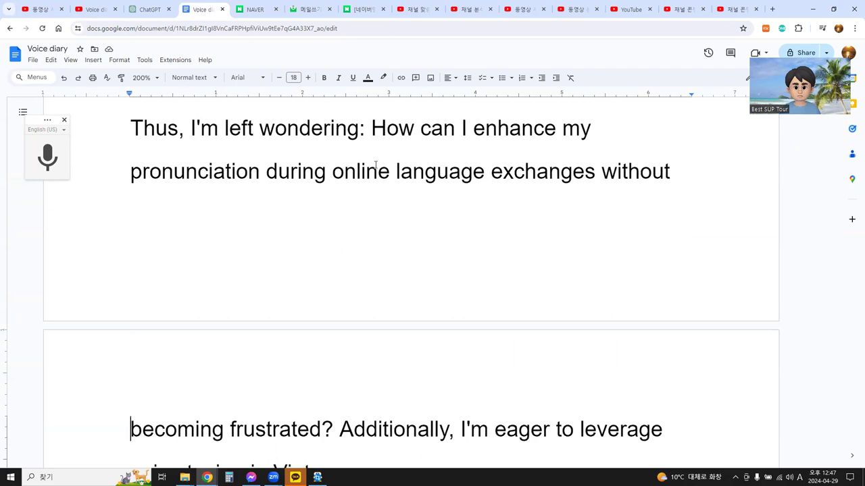
key(Down)
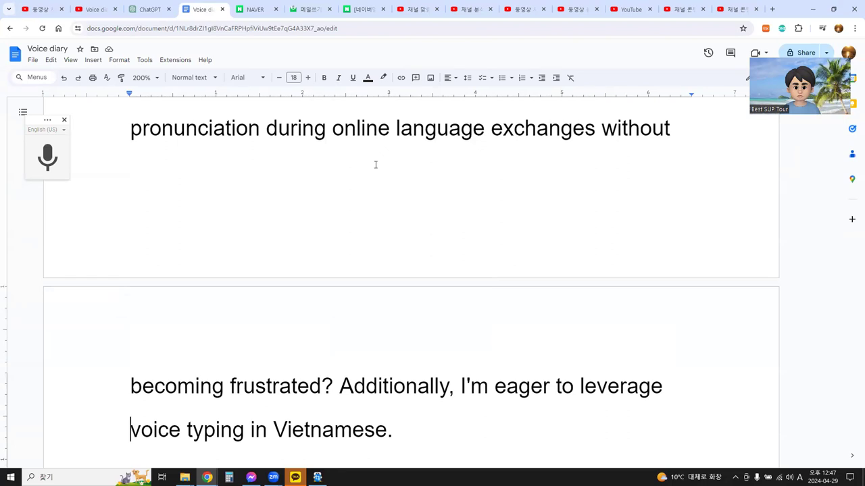
key(Down)
key(Down)
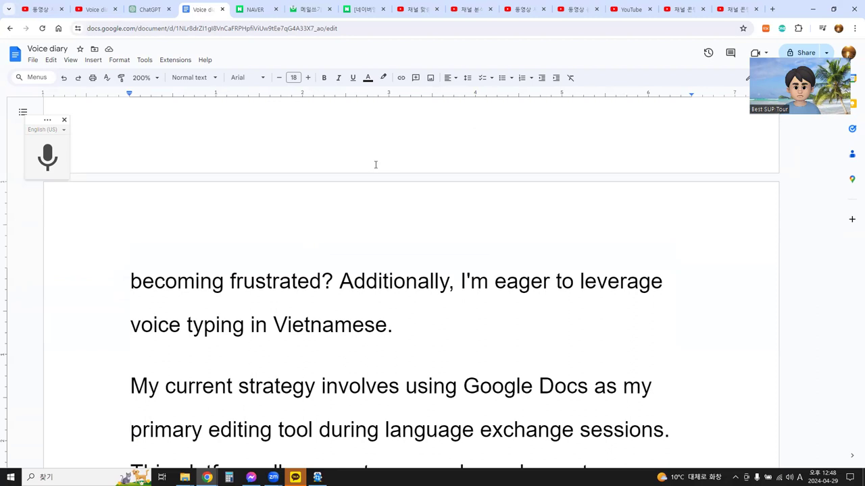
key(Down)
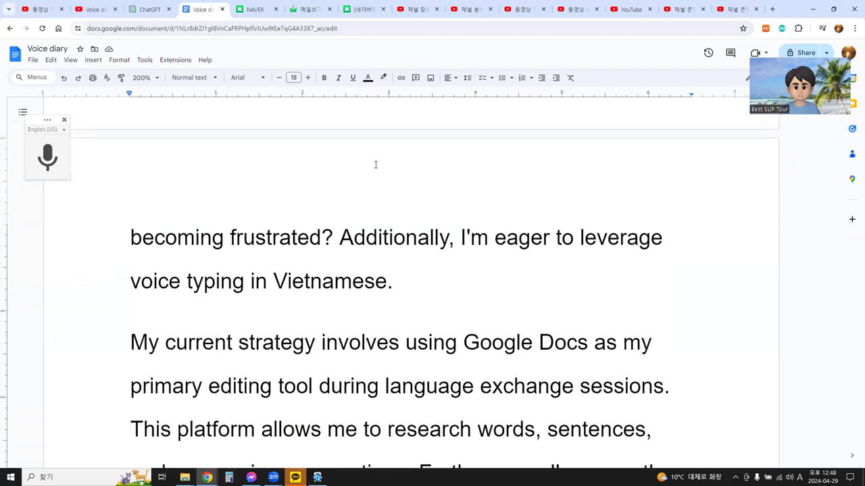
key(Down)
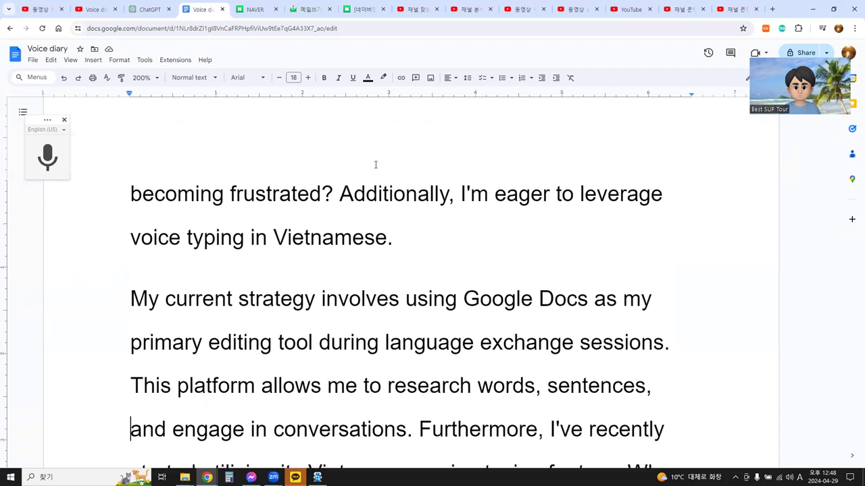
key(Down)
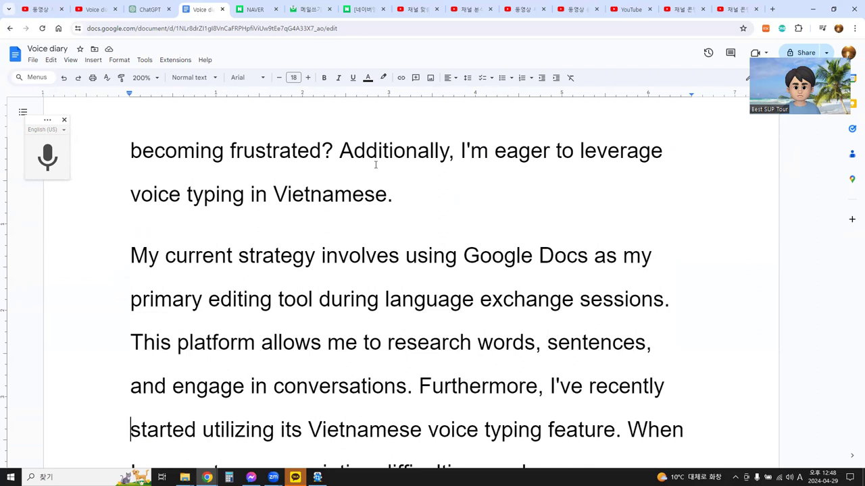
key(Down)
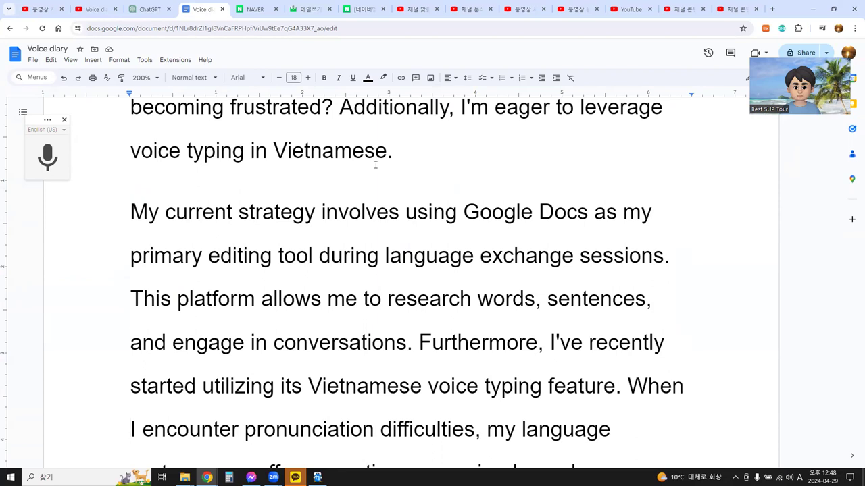
key(Down)
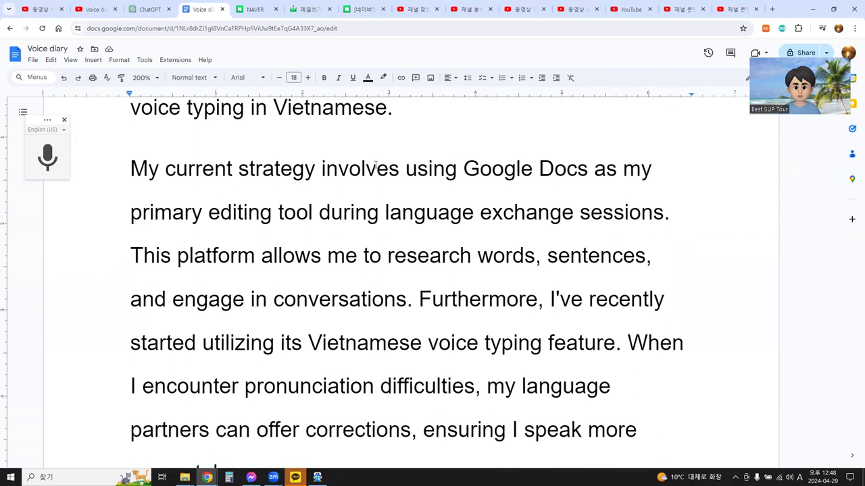
key(Down)
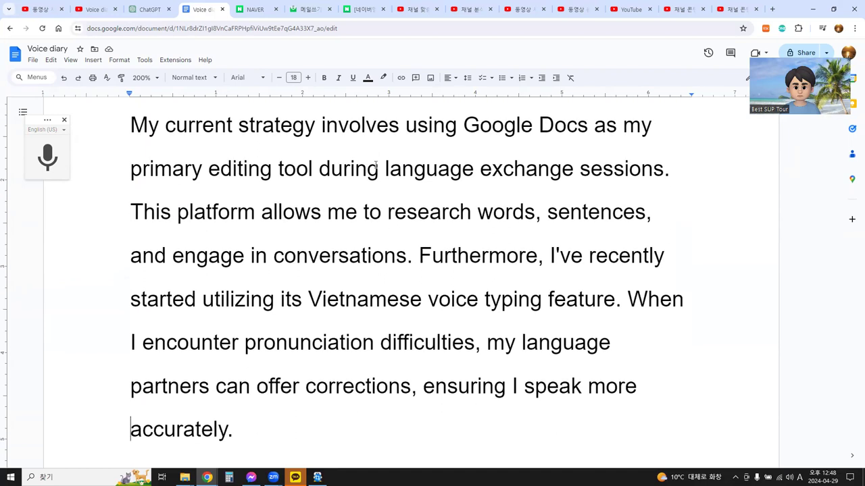
key(Down)
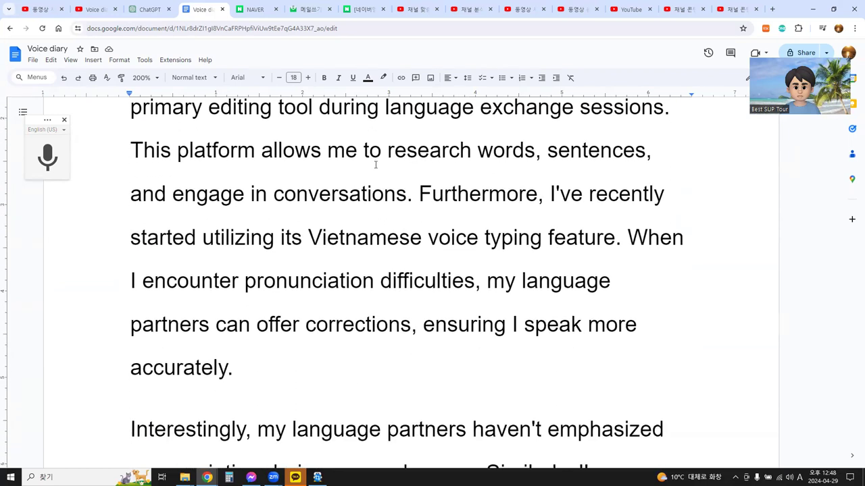
key(Down)
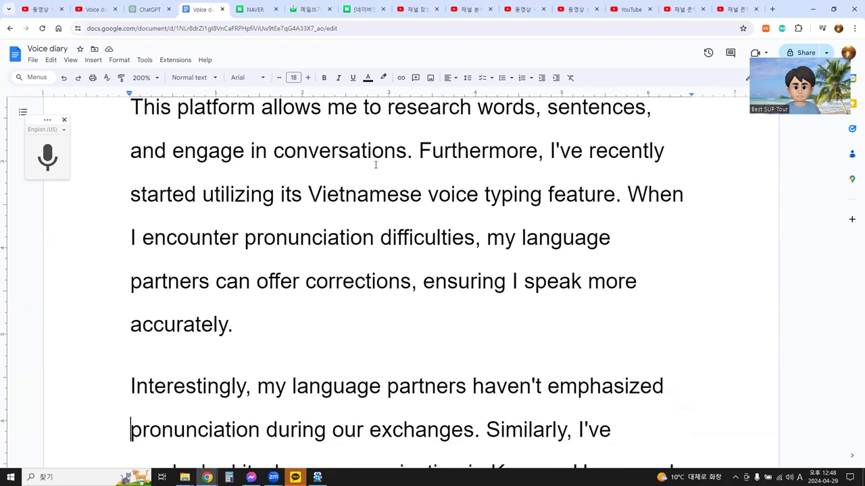
key(Down)
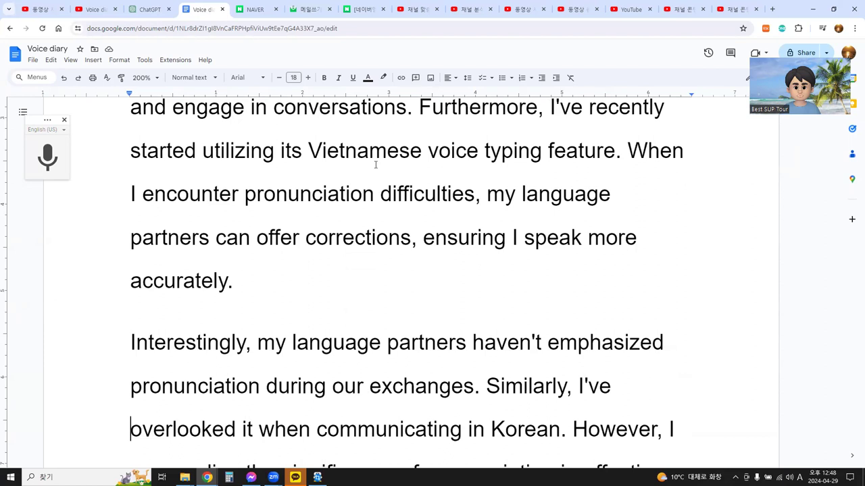
key(Down)
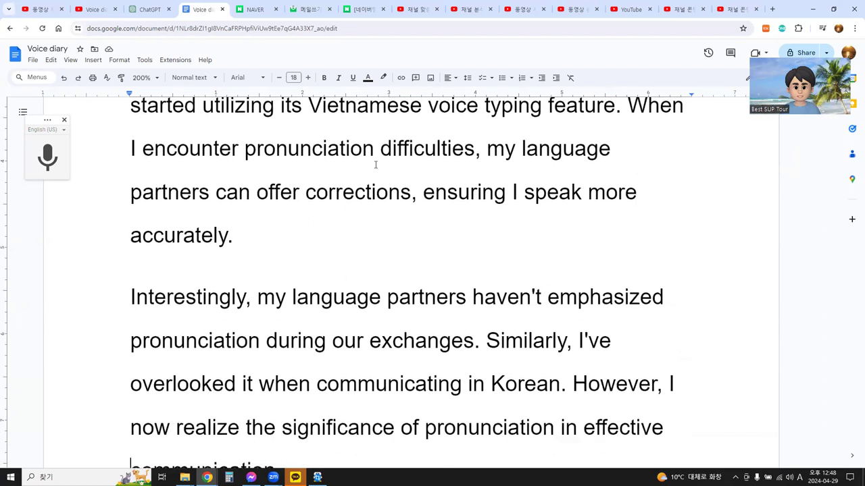
key(Down)
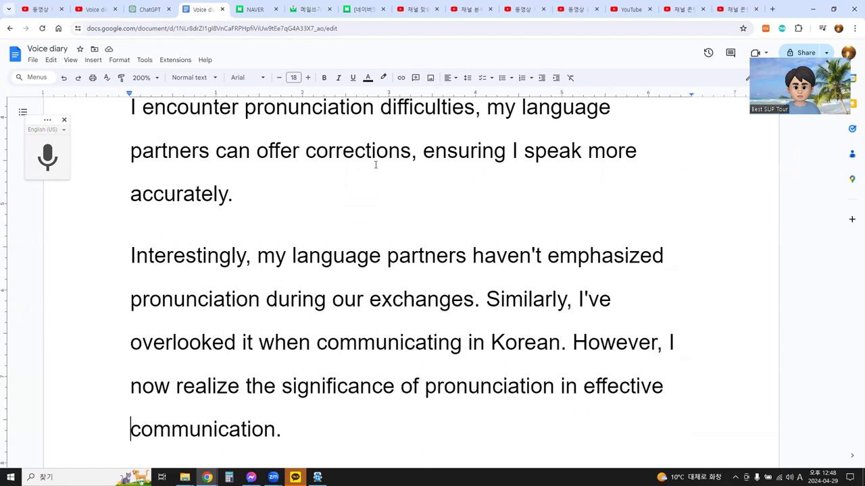
key(Down)
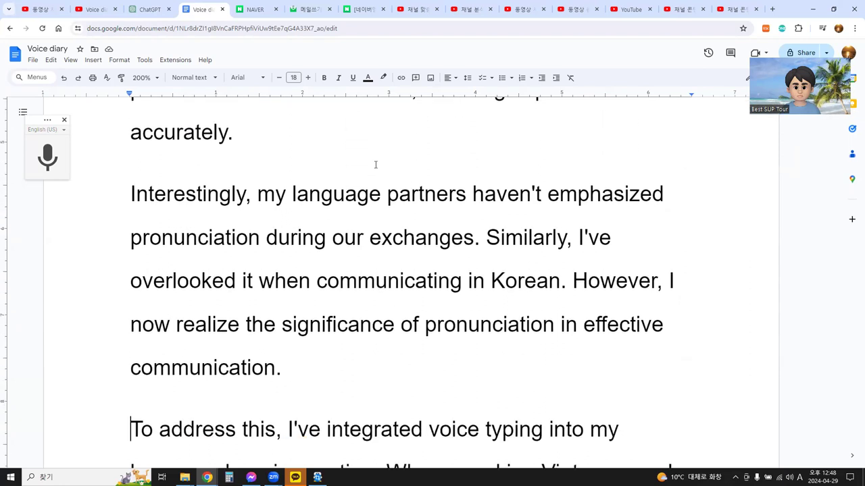
key(Down)
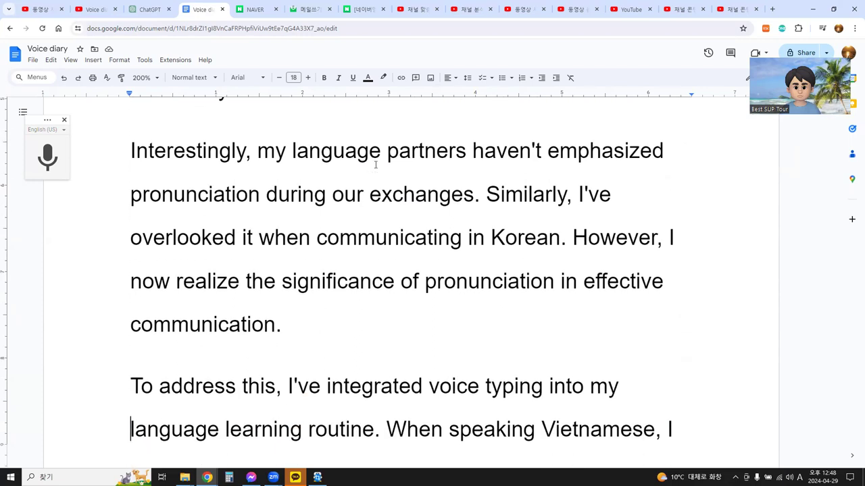
key(Down)
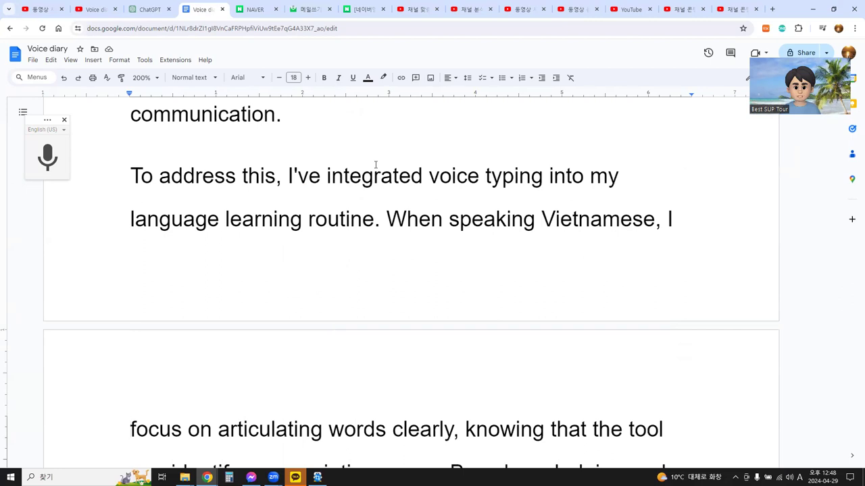
key(Down)
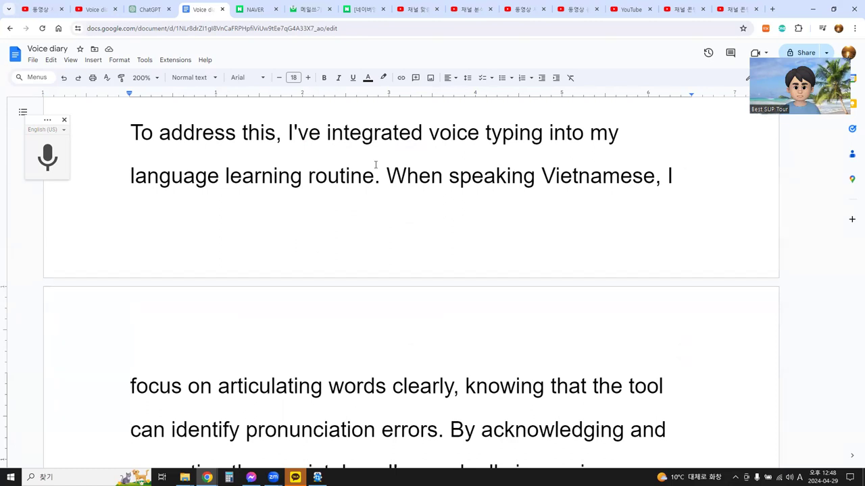
key(Down)
key(Down)
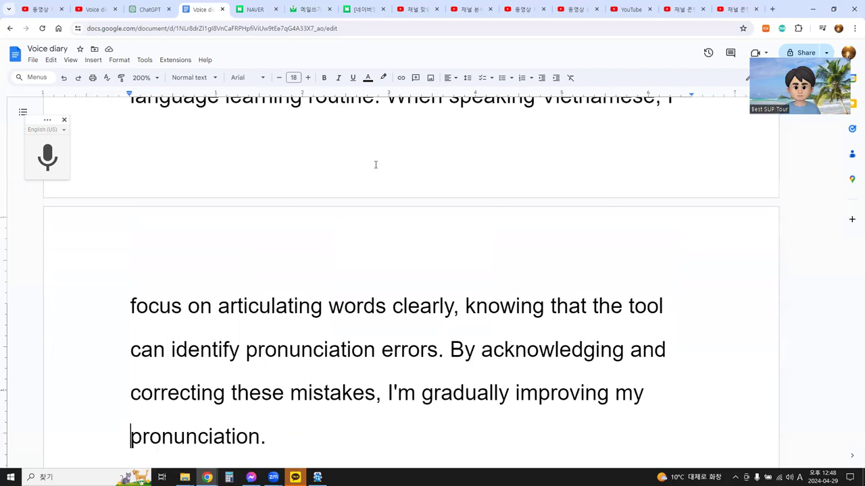
key(Down)
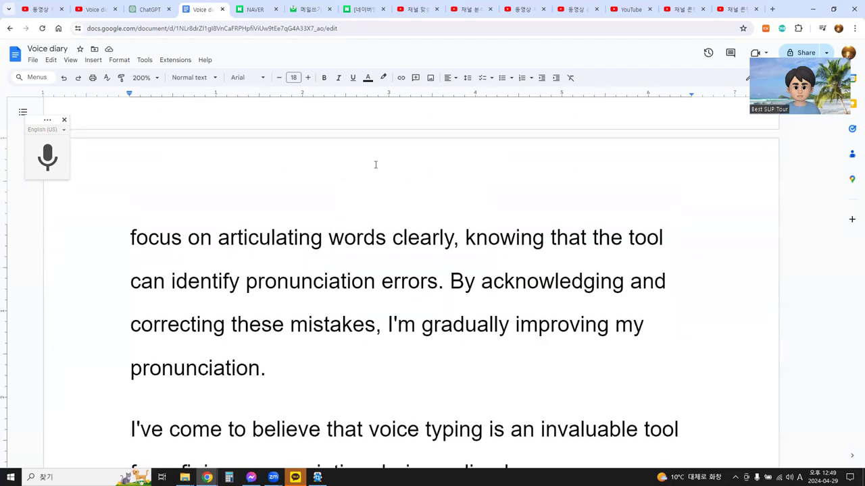
key(Down)
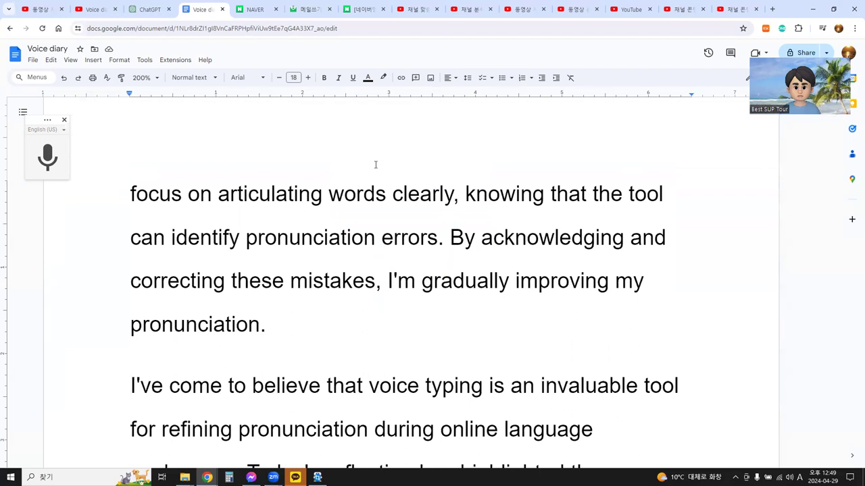
key(Down)
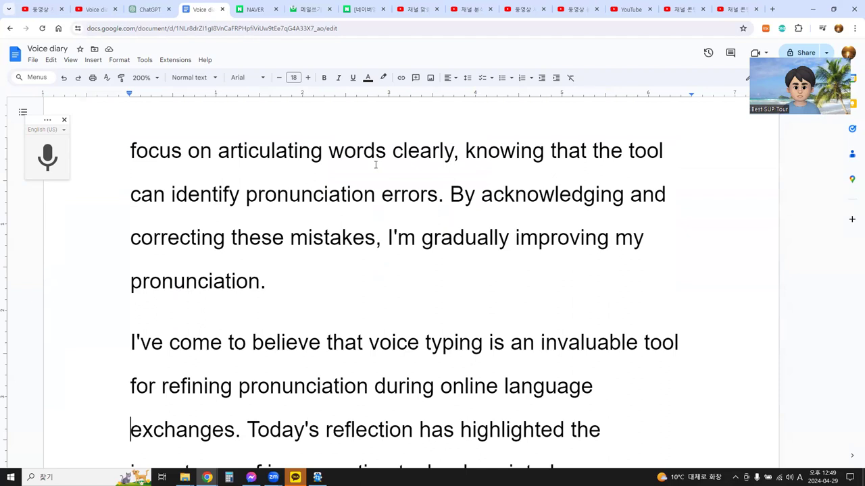
key(Down)
key(Down)
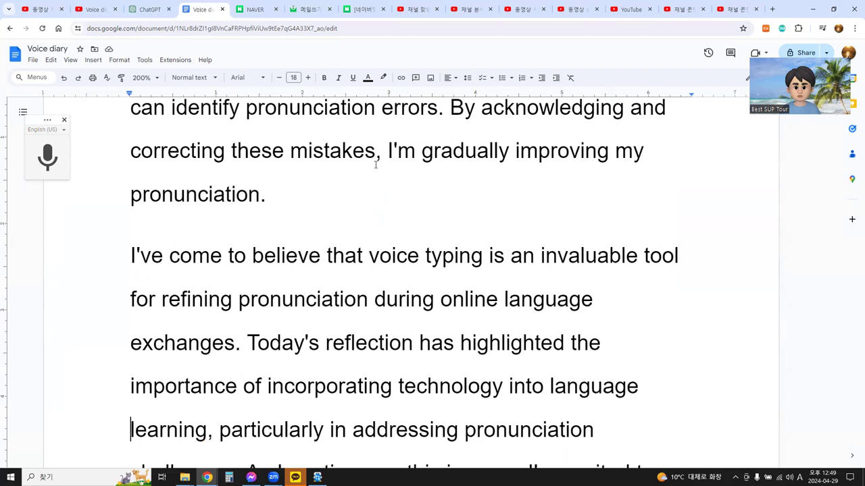
key(Down)
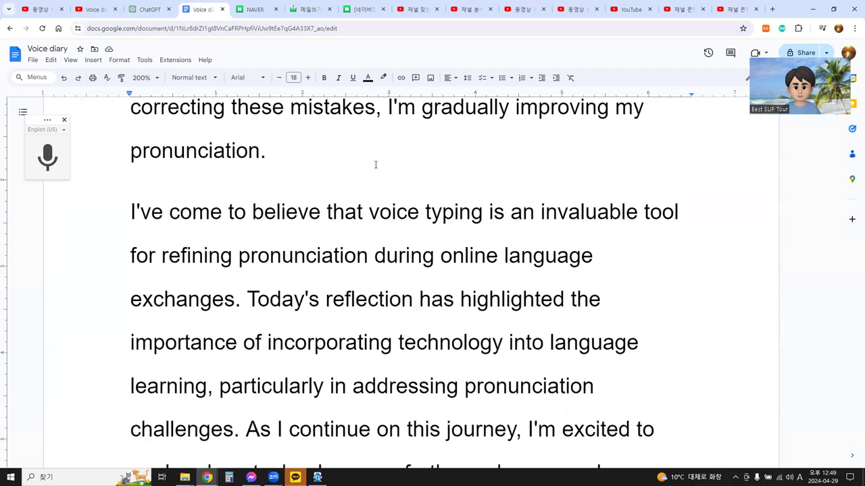
key(Down)
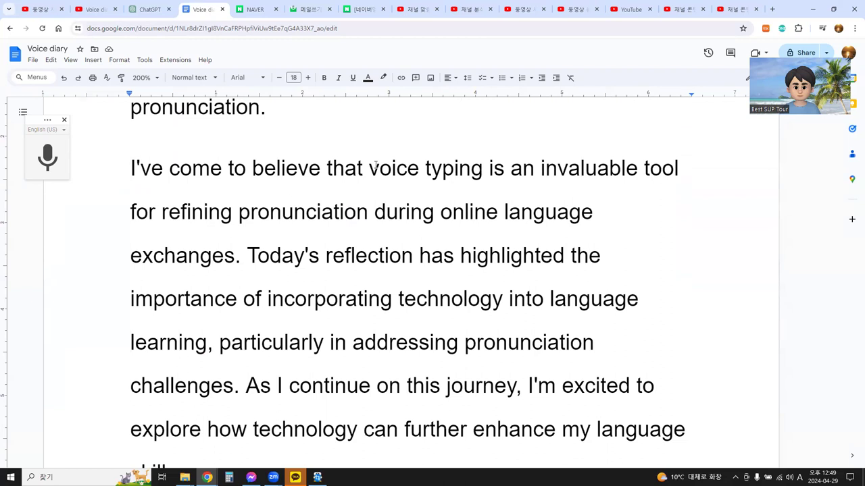
key(Down)
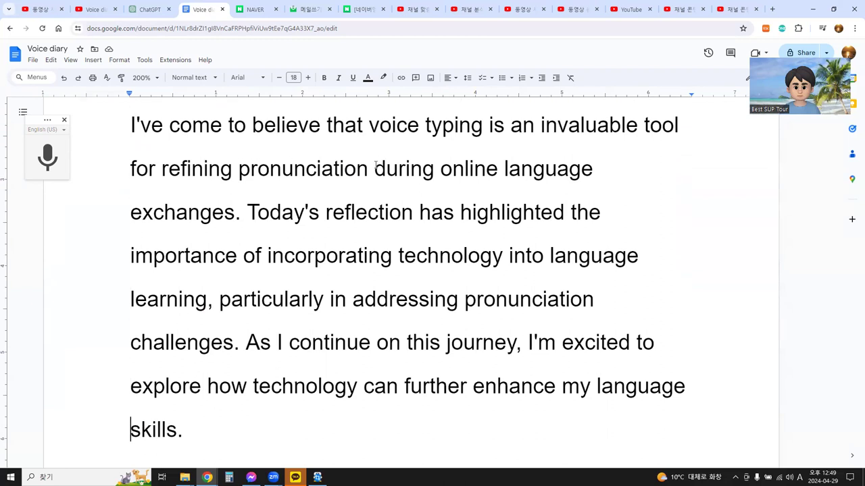
key(Down)
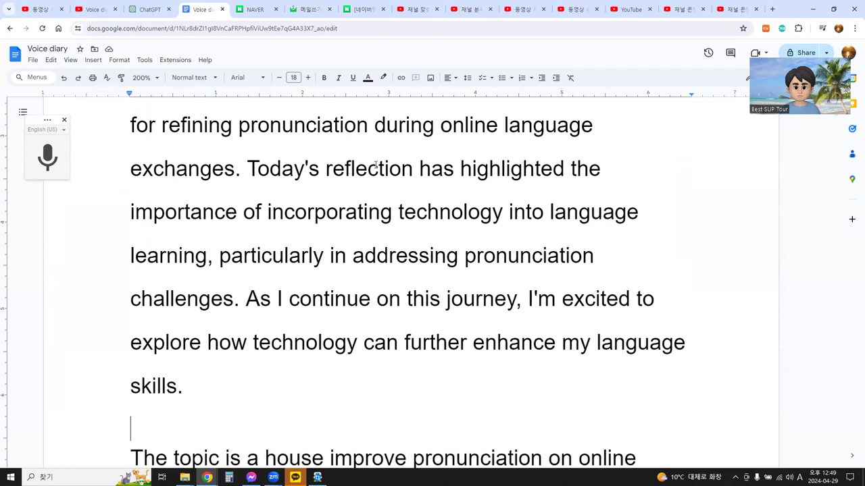
key(Down)
key(Down)
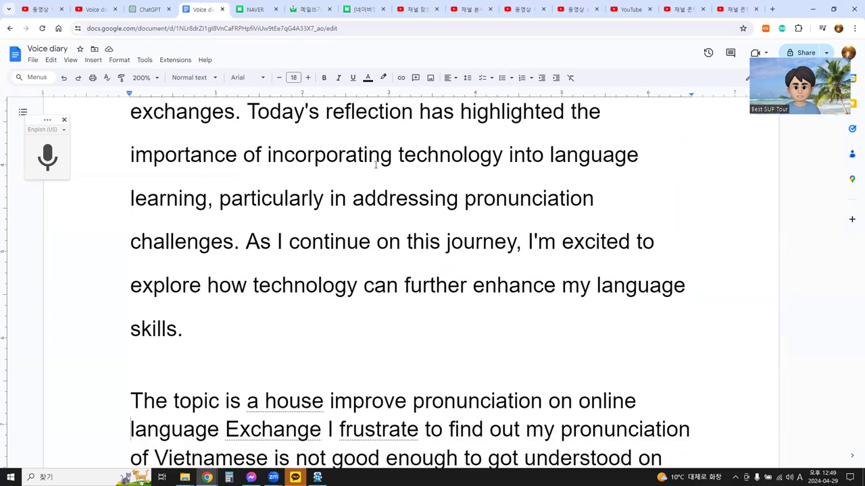
key(Down)
key(Down)
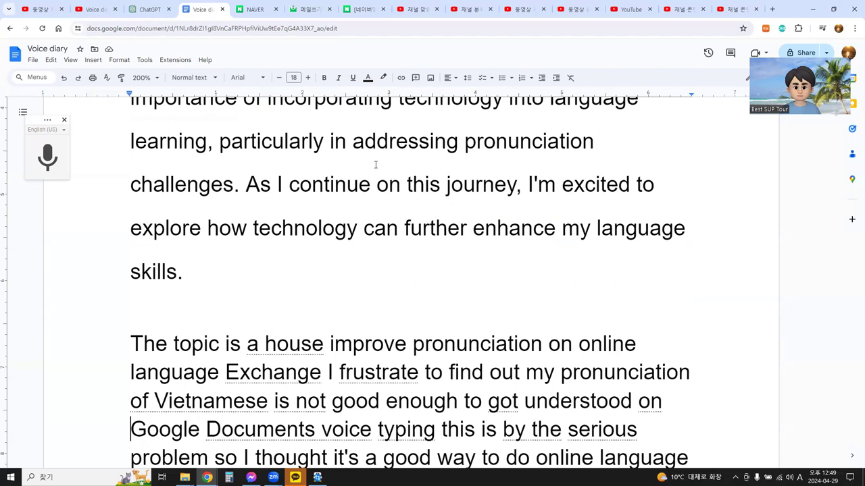
key(Up)
key(Up)
key(Up)
key(Up)
key(Up)
key(Up)
key(Up)
key(Up)
key(Up)
key(Up)
key(Up)
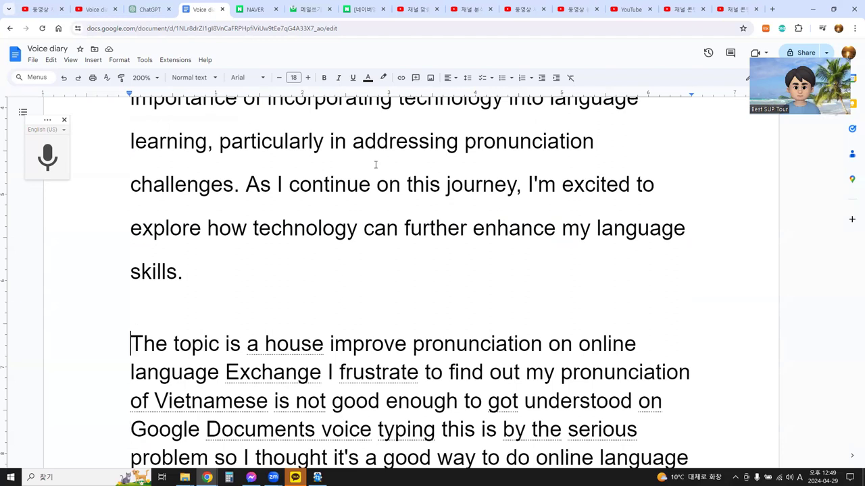